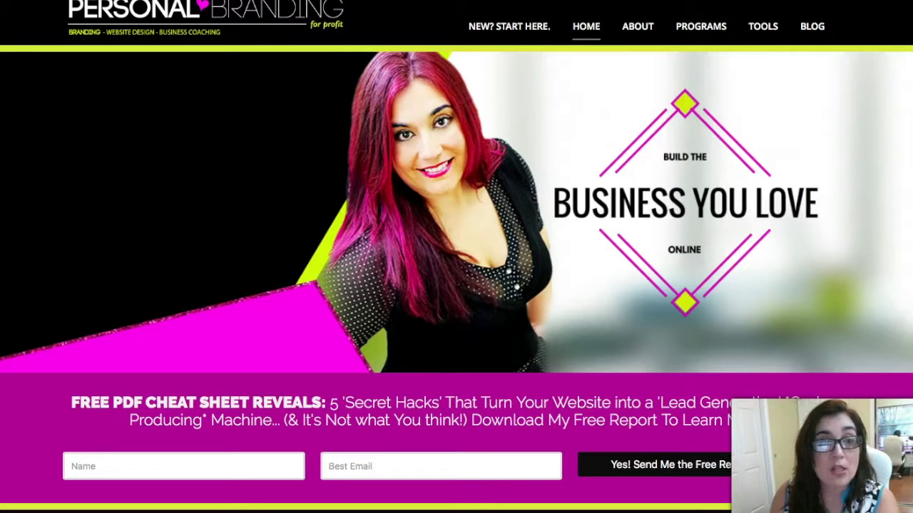
- Open the published Test Page in the WordPress editor via Edit Page in the admin bar
{"action": "left_click", "coordinate": [157, 1]}
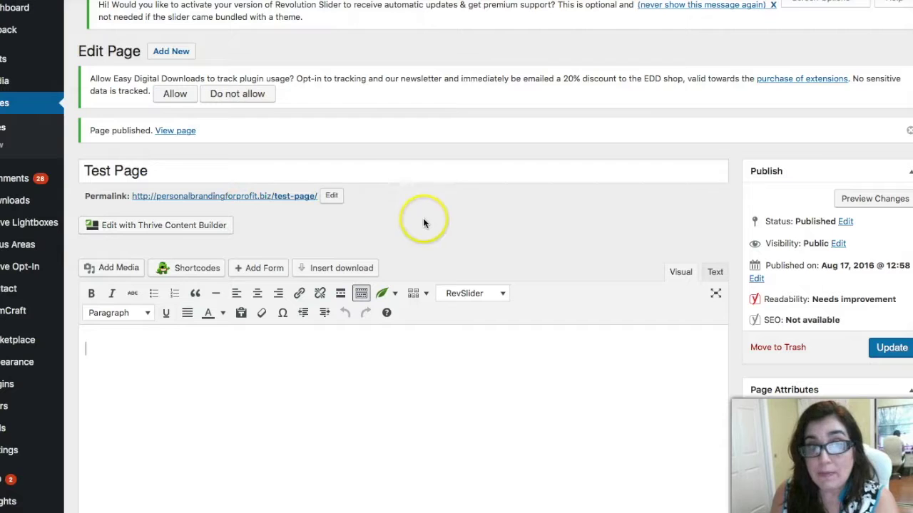
- Launch Thrive Content Builder's visual front-end editor on the Test Page
{"action": "left_click", "coordinate": [200, 232]}
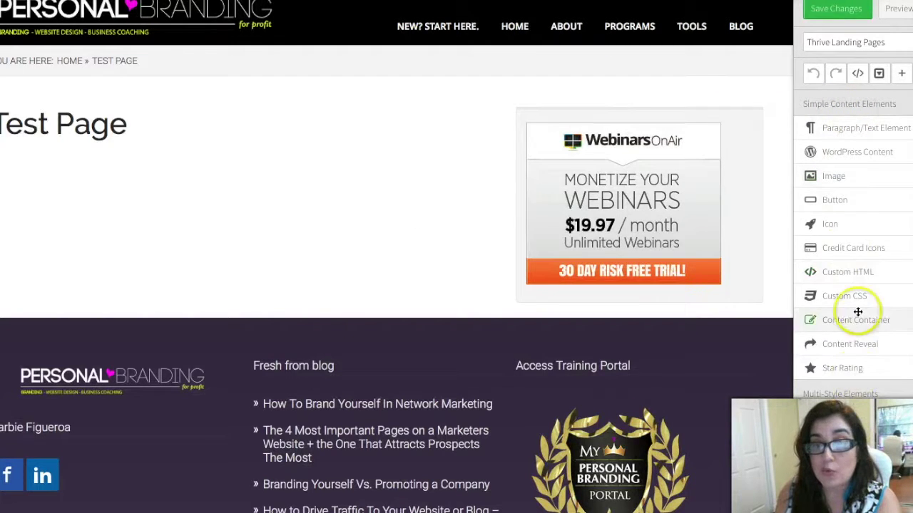
- Load the Blank Page template from Thrive Landing Pages onto the Test Page
{"action": "left_click", "coordinate": [864, 43]}
{"action": "left_click", "coordinate": [851, 86]}
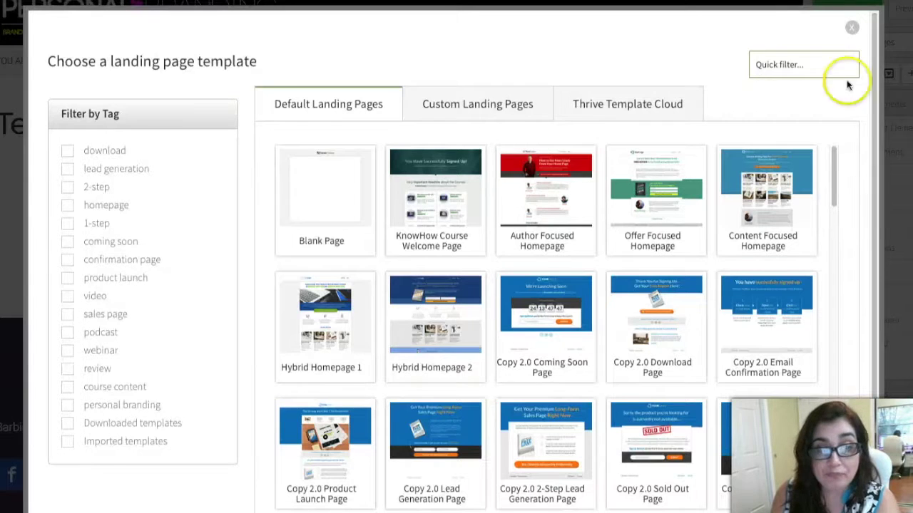
{"action": "left_click", "coordinate": [331, 187]}
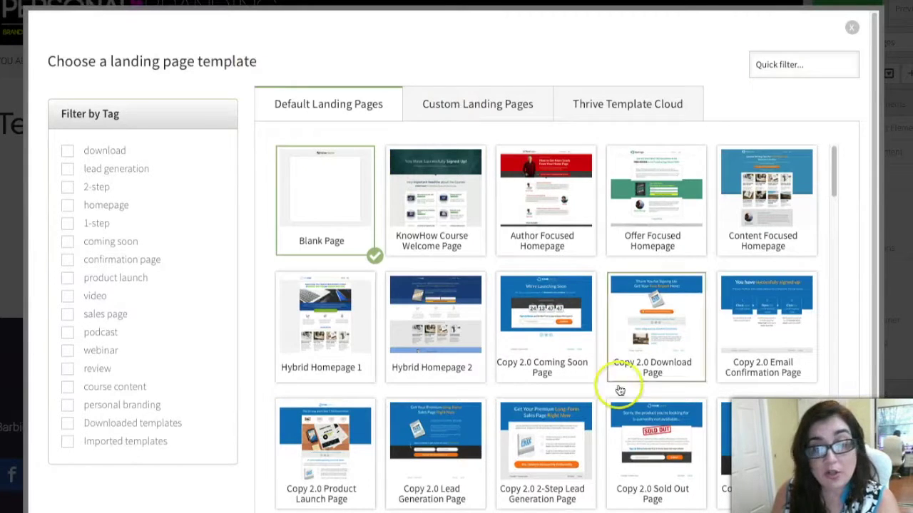
{"action": "scroll", "coordinate": [779, 426], "scroll_direction": "down", "scroll_amount": 8}
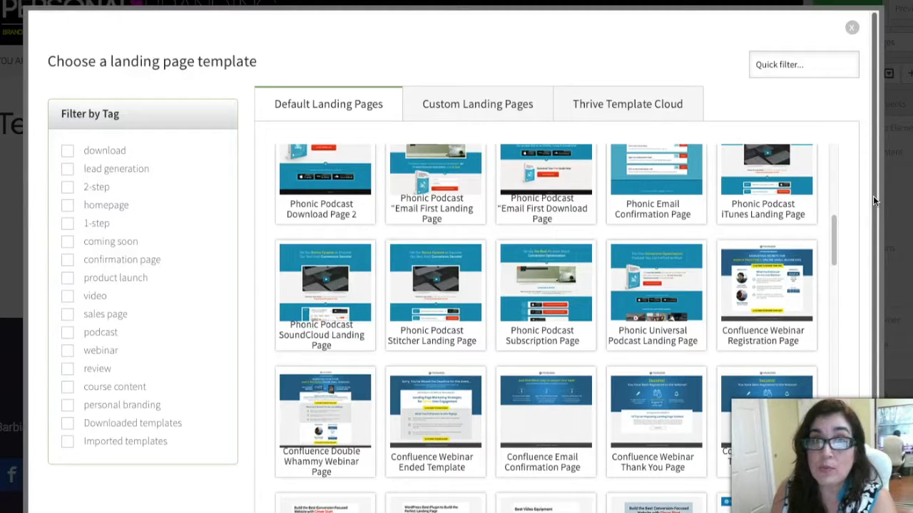
{"action": "left_click_drag", "start_coordinate": [873, 195], "coordinate": [884, 367]}
{"action": "left_click", "coordinate": [798, 507]}
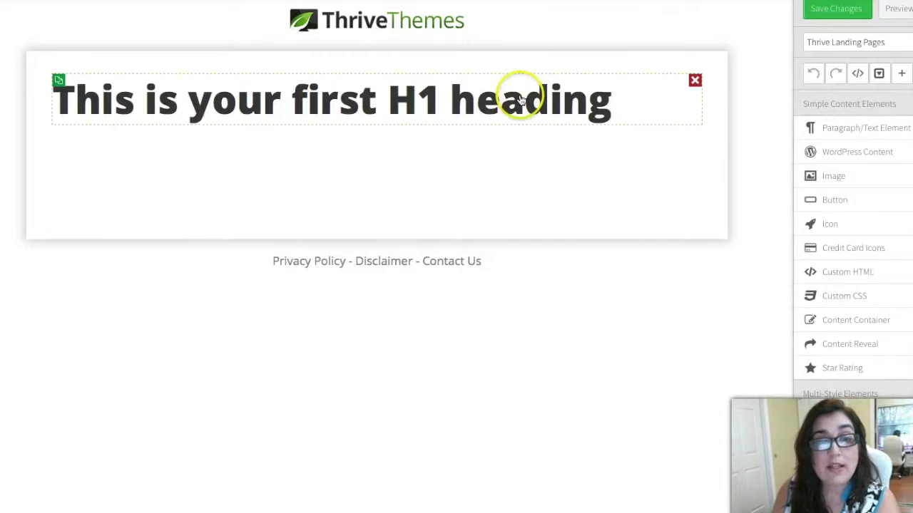
- Replace the H1 with an Image element showing the 1400 × 500 Purpose Driven Business banner
{"action": "left_click", "coordinate": [694, 80]}
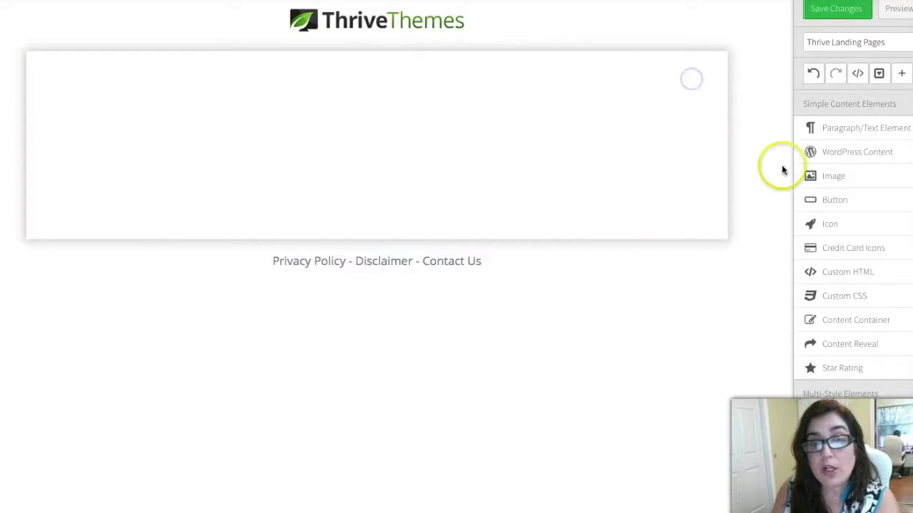
{"action": "left_click_drag", "start_coordinate": [828, 176], "coordinate": [420, 65]}
{"action": "left_click", "coordinate": [387, 90]}
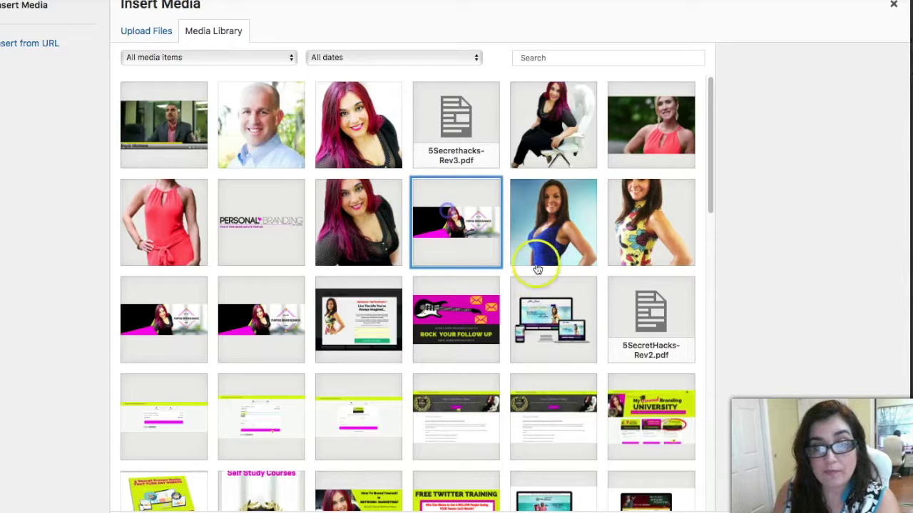
{"action": "left_click", "coordinate": [815, 502]}
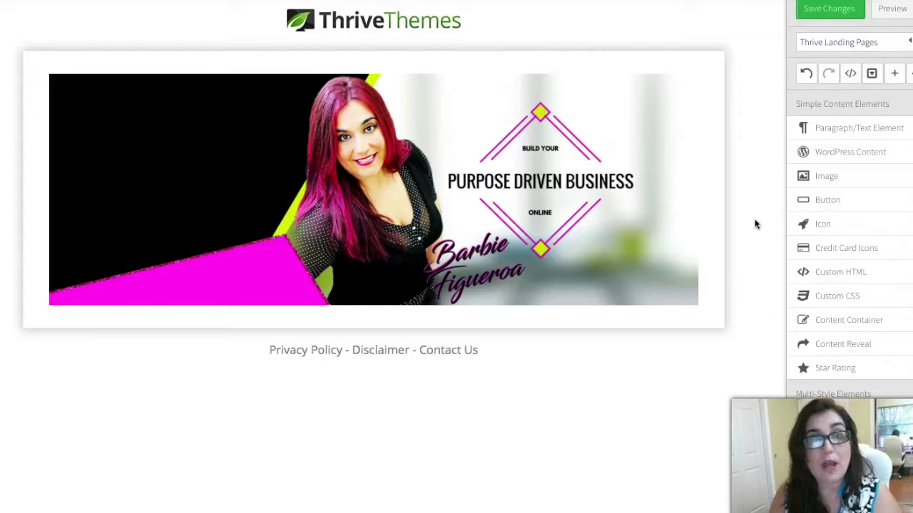
{"action": "left_click", "coordinate": [682, 441]}
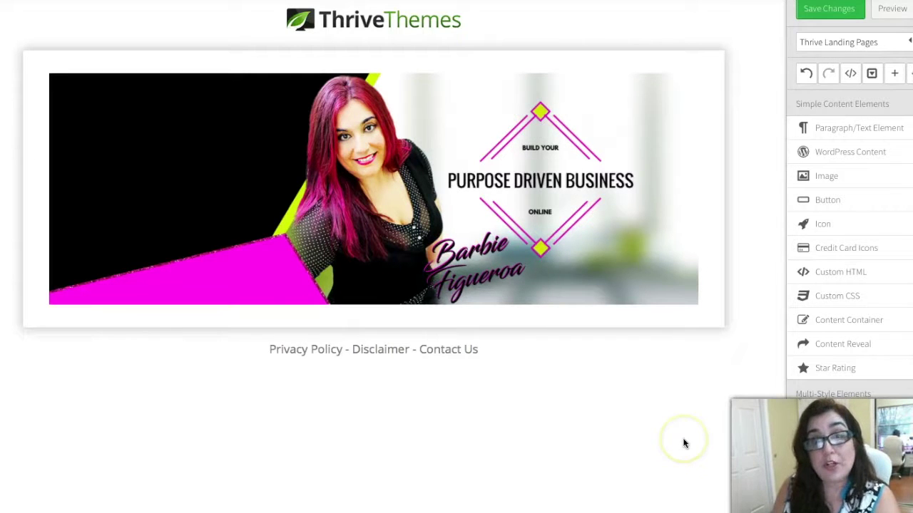
- Add a Page Section beneath the banner and set its top margin to -30 px
{"action": "scroll", "coordinate": [851, 448], "scroll_direction": "down", "scroll_amount": 15}
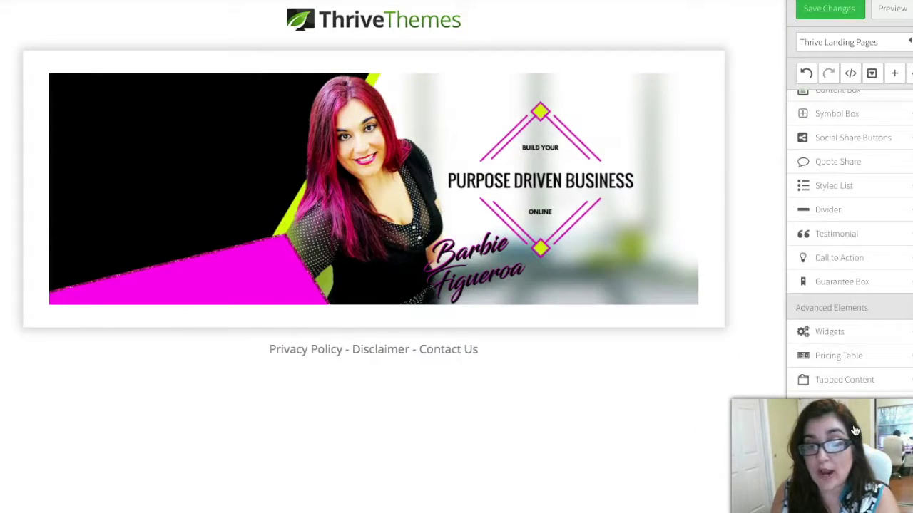
{"action": "mouse_move", "coordinate": [845, 391]}
{"action": "left_mouse_down"}
{"action": "mouse_move", "coordinate": [798, 392]}
{"action": "mouse_move", "coordinate": [447, 306]}
{"action": "mouse_move", "coordinate": [442, 314]}
{"action": "left_mouse_up"}
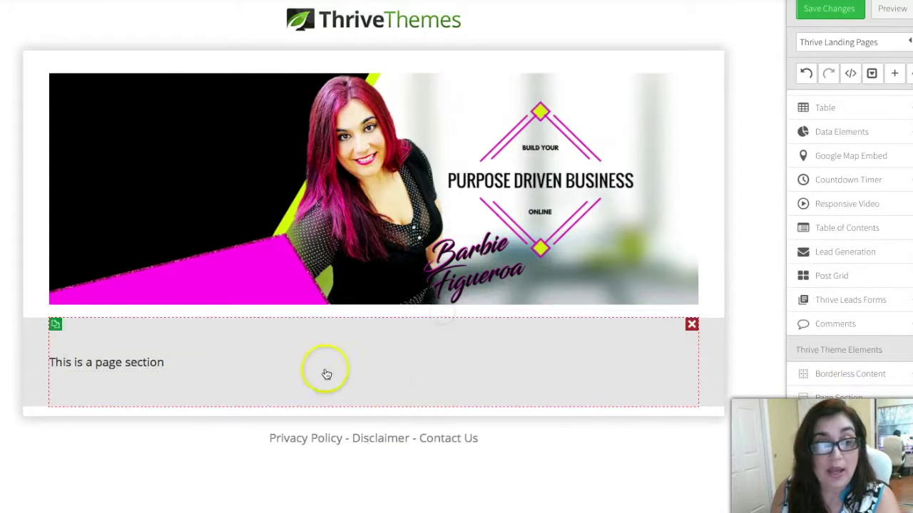
{"action": "left_click", "coordinate": [255, 344]}
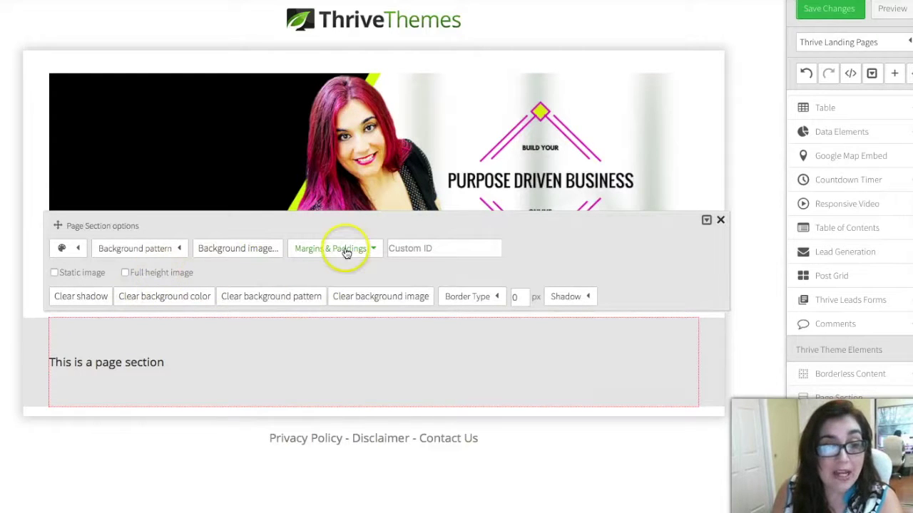
{"action": "left_click", "coordinate": [703, 319]}
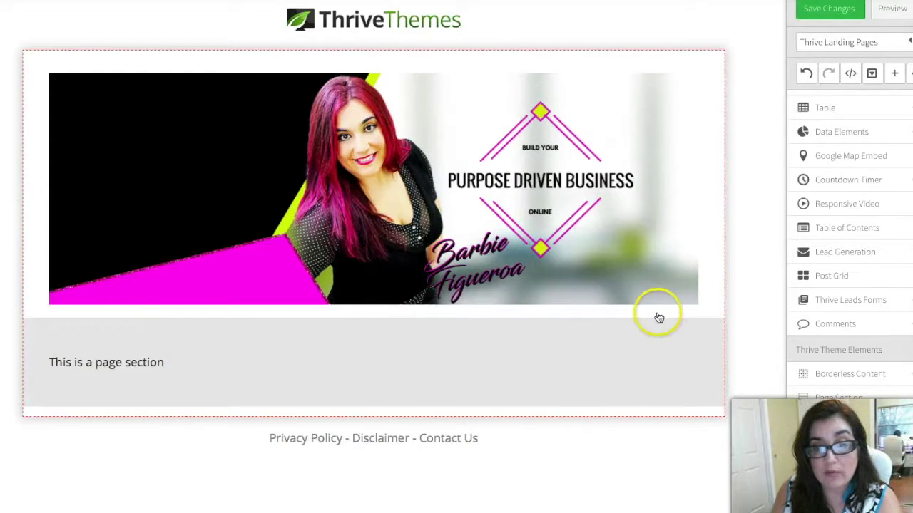
{"action": "left_click", "coordinate": [415, 351]}
{"action": "left_click", "coordinate": [342, 250]}
{"action": "left_click_drag", "start_coordinate": [351, 299], "coordinate": [326, 296]}
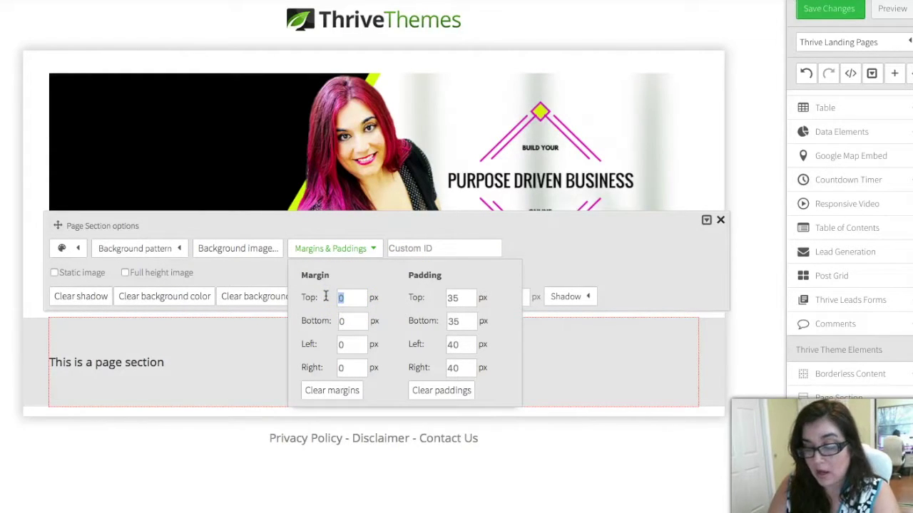
{"action": "type", "text": "-30"}
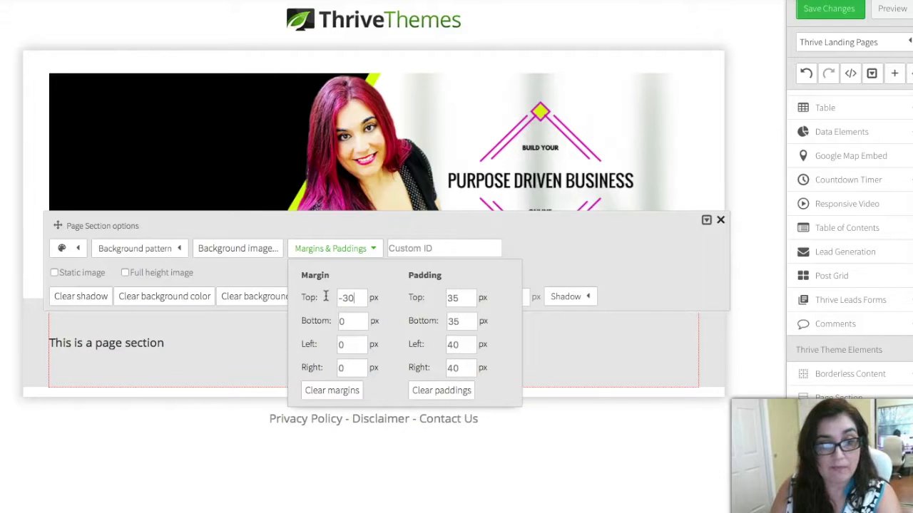
{"action": "left_click", "coordinate": [603, 428]}
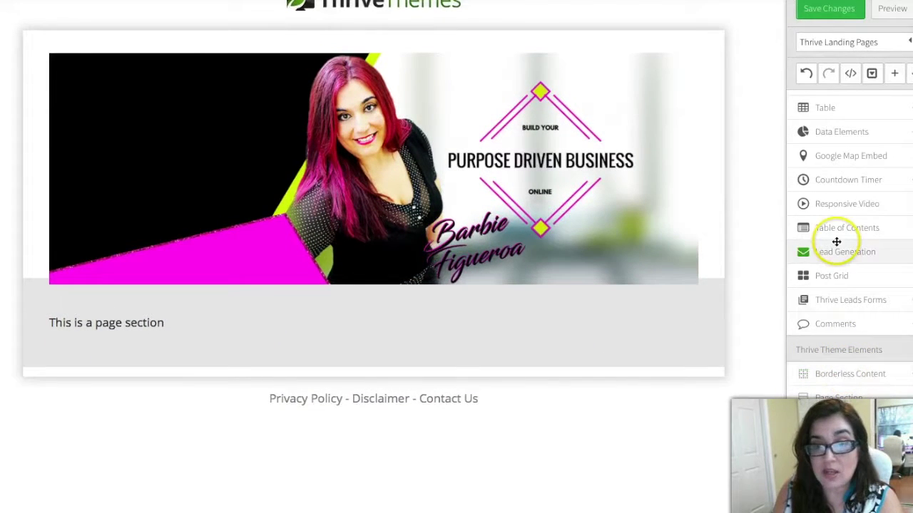
- Add an opt-in signup form to the section and switch it to a horizontal layout
{"action": "left_click_drag", "start_coordinate": [840, 251], "coordinate": [476, 337]}
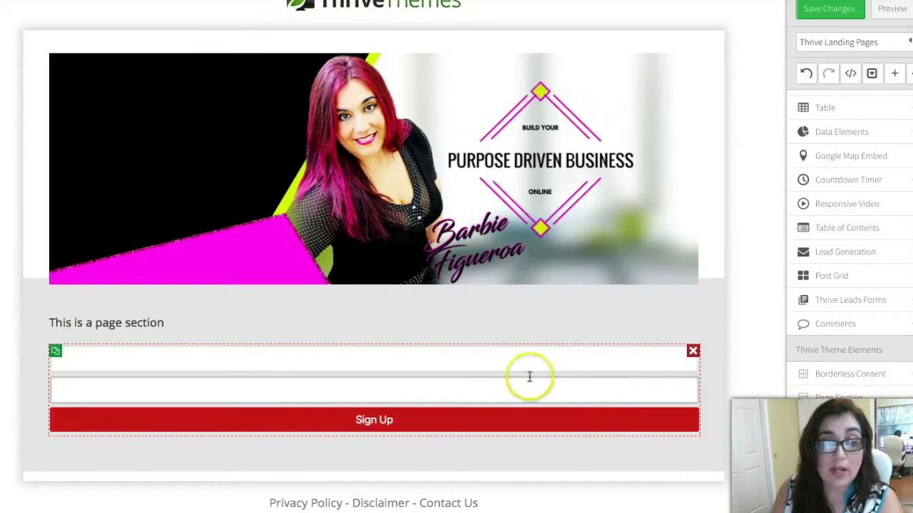
{"action": "left_click", "coordinate": [472, 378]}
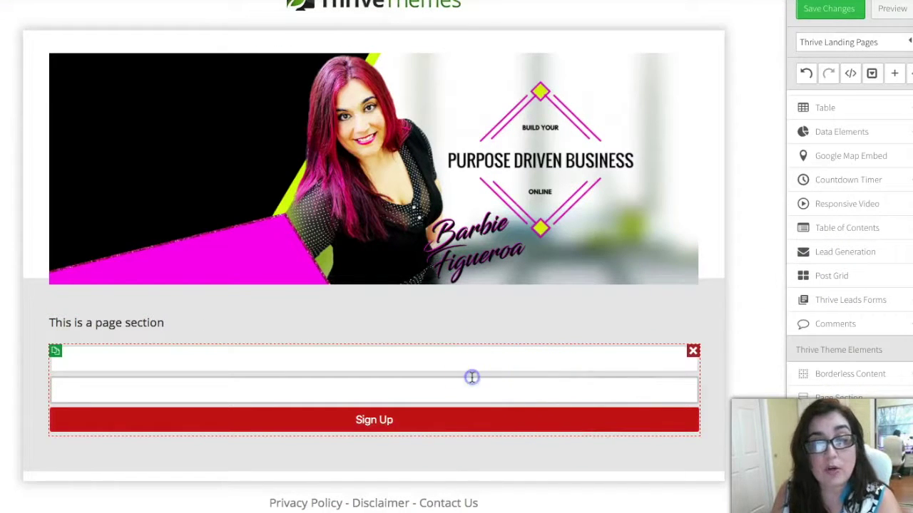
{"action": "left_click", "coordinate": [446, 305]}
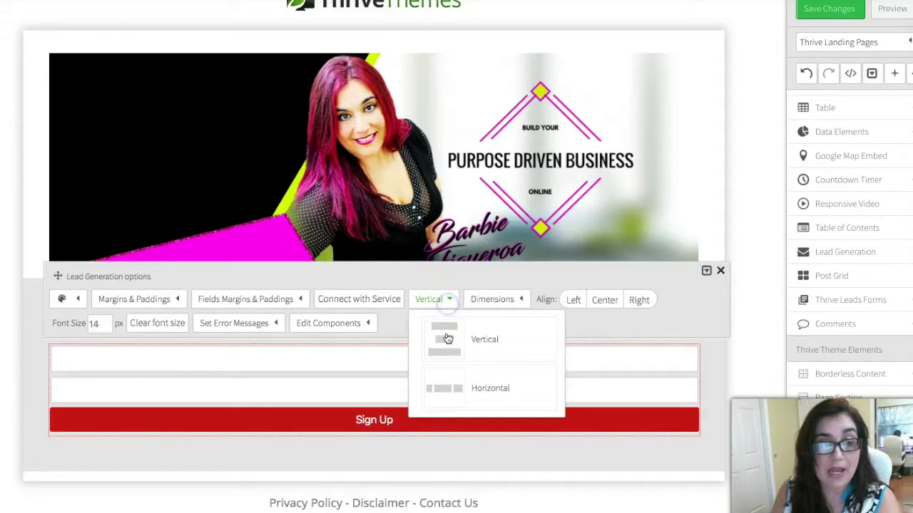
{"action": "left_click", "coordinate": [440, 386]}
- After trying several swatches, set the section background to lime rgba(225,239,74,1)
{"action": "left_click", "coordinate": [648, 302]}
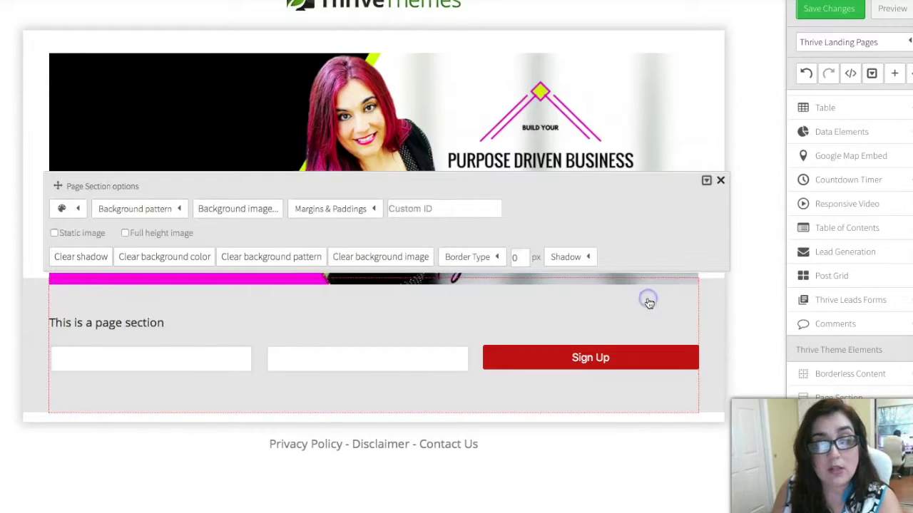
{"action": "left_click", "coordinate": [75, 209]}
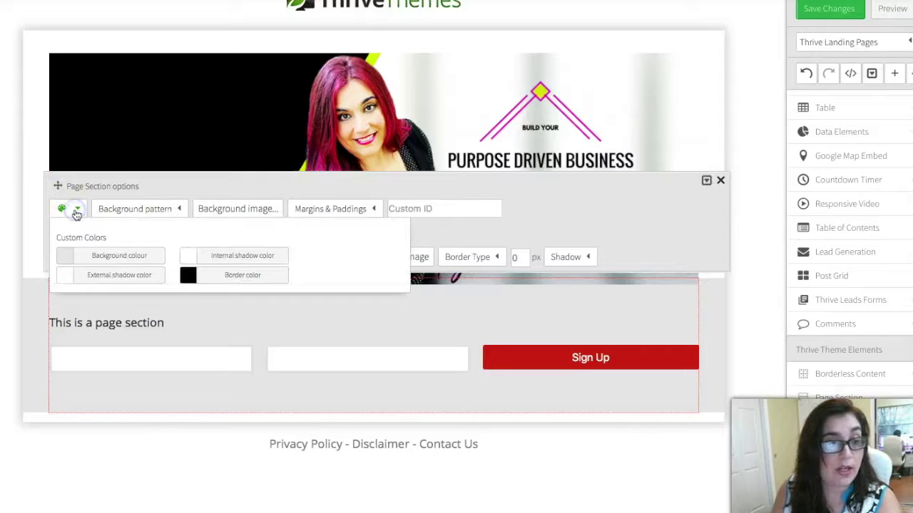
{"action": "left_click", "coordinate": [66, 261]}
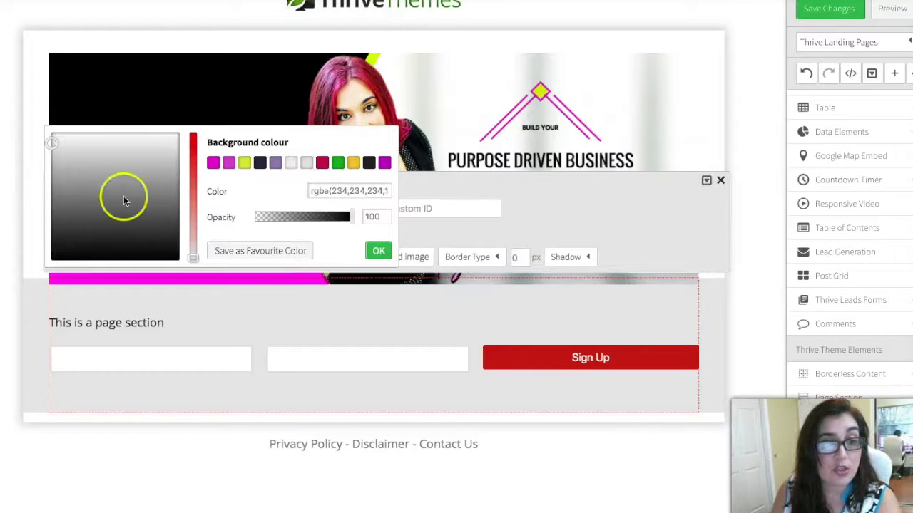
{"action": "left_click", "coordinate": [214, 165]}
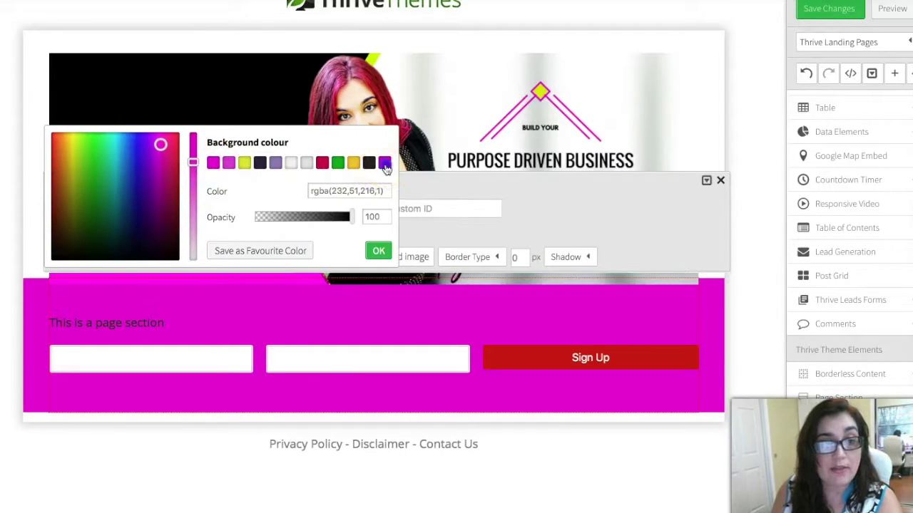
{"action": "left_click", "coordinate": [385, 165]}
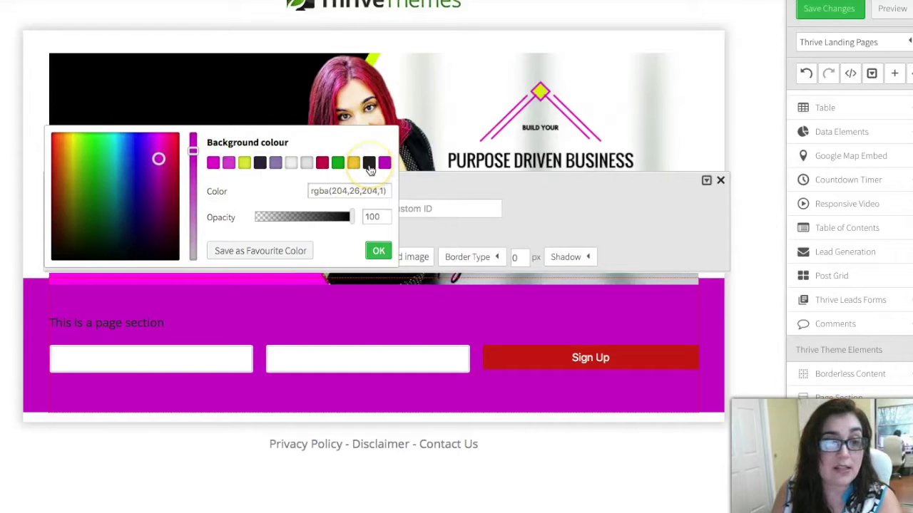
{"action": "left_click", "coordinate": [369, 164]}
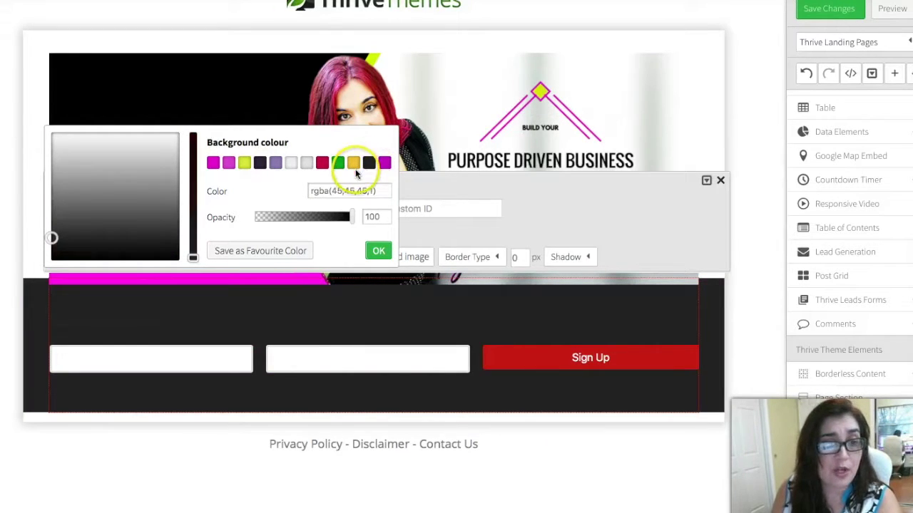
{"action": "left_click", "coordinate": [353, 165]}
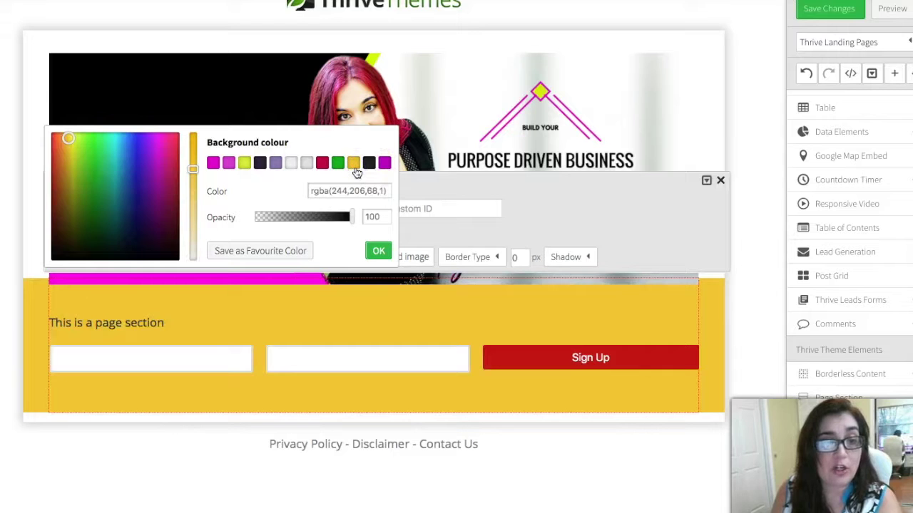
{"action": "left_click", "coordinate": [275, 163]}
{"action": "left_click", "coordinate": [244, 164]}
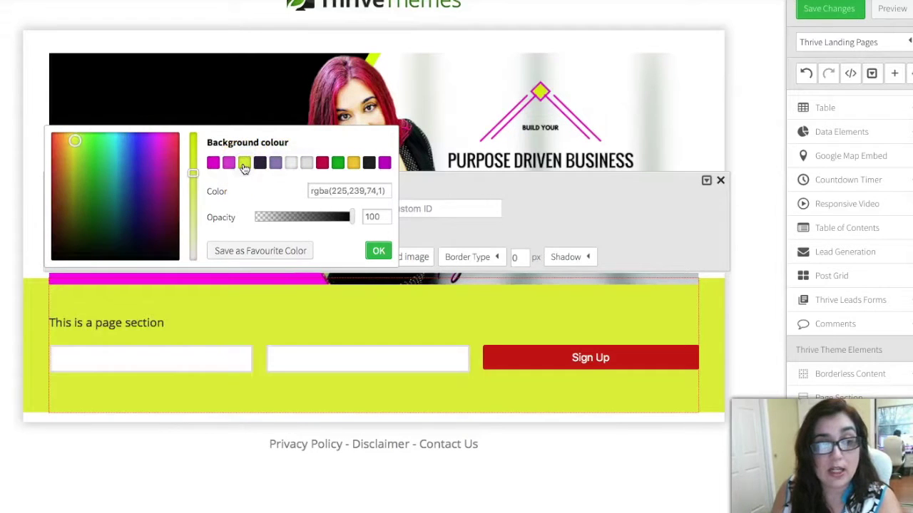
{"action": "left_click", "coordinate": [751, 297]}
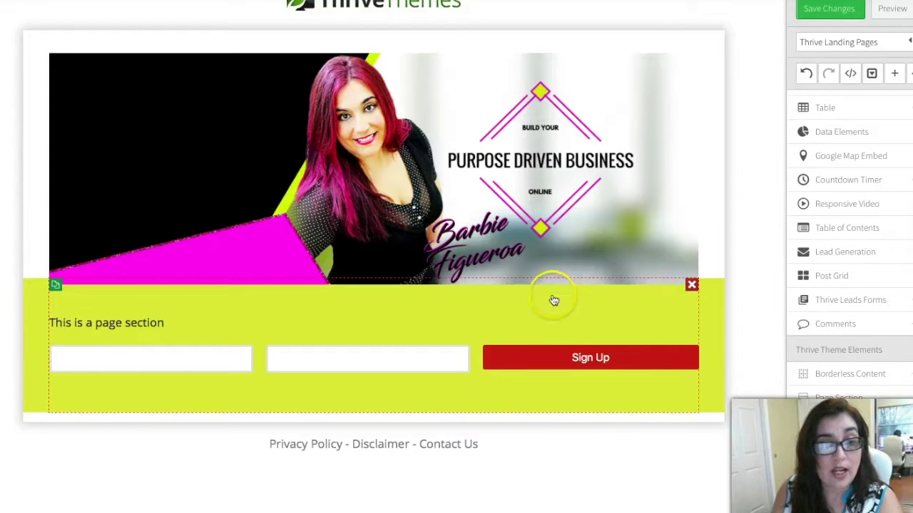
- Set the opt-in section's top margin to -20 px
{"action": "left_click", "coordinate": [524, 305]}
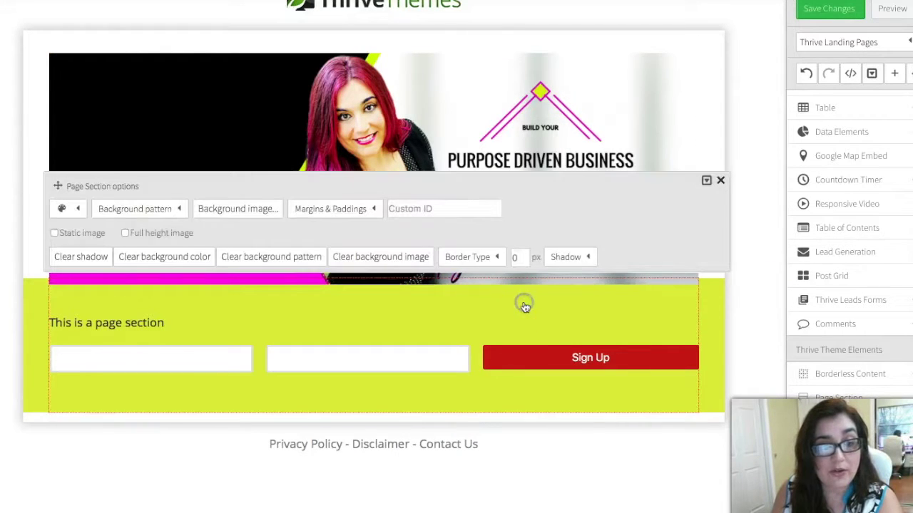
{"action": "left_click", "coordinate": [329, 210]}
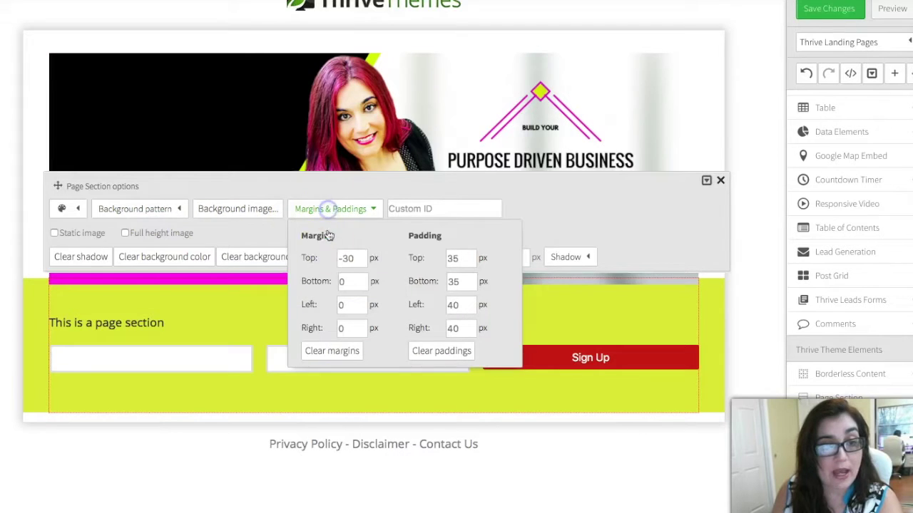
{"action": "double_click", "coordinate": [346, 259]}
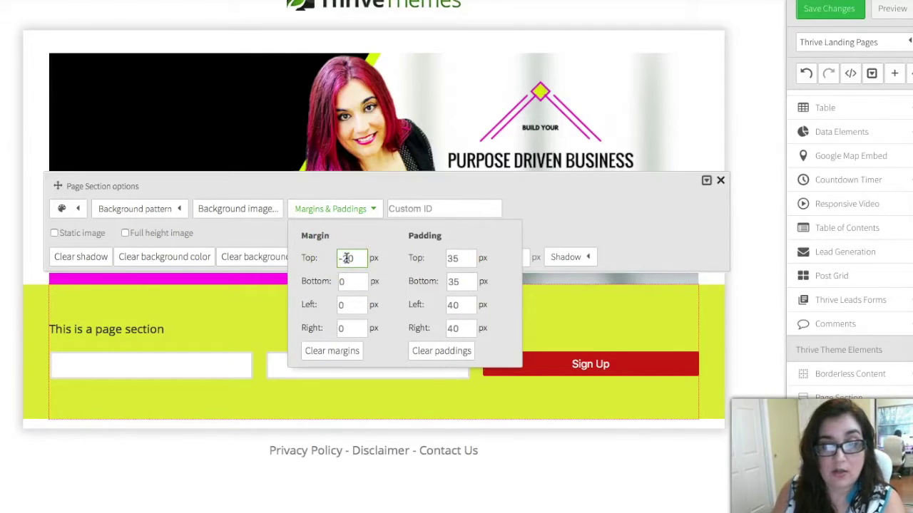
{"action": "left_click", "coordinate": [741, 315]}
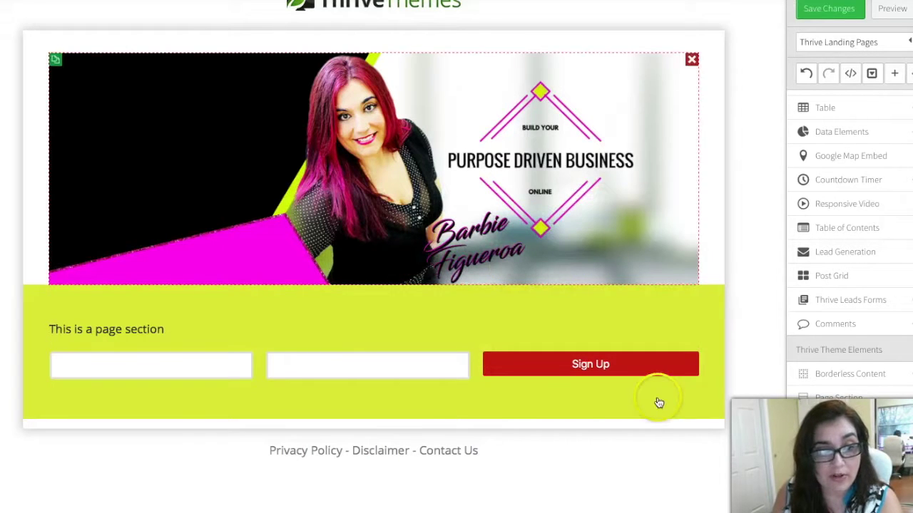
- Replace the placeholder section text with the headline "Your Catchy Optin Headline!"
{"action": "left_click", "coordinate": [183, 328]}
{"action": "left_click", "coordinate": [49, 329], "text": "shift"}
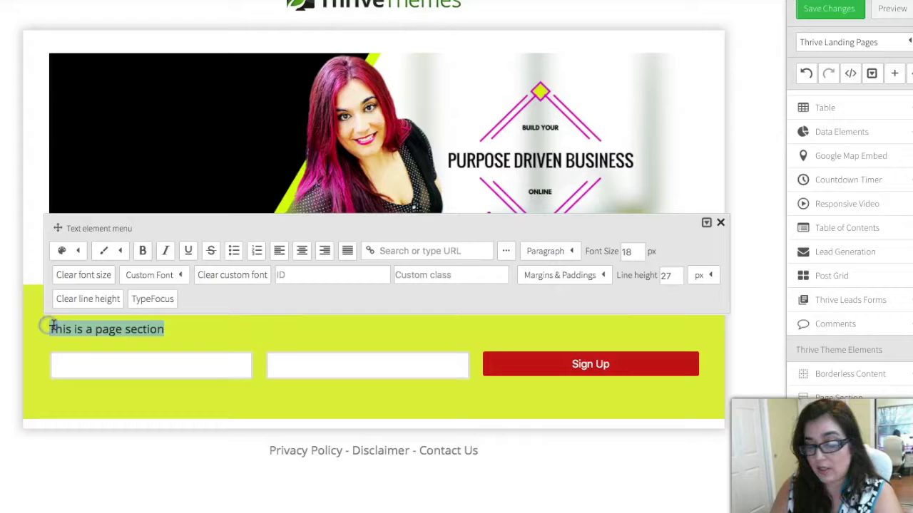
{"action": "type", "text": "Your Catchy Optin Headline!"}
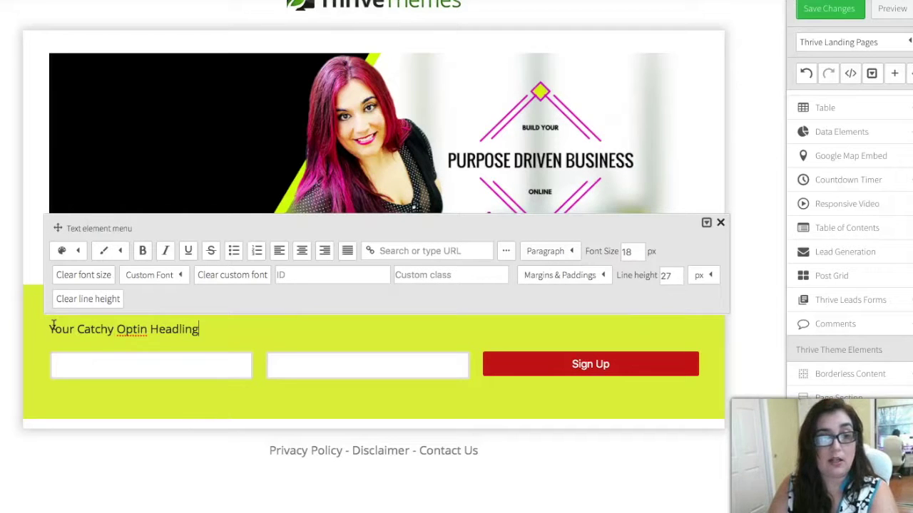
{"action": "left_click", "coordinate": [573, 495]}
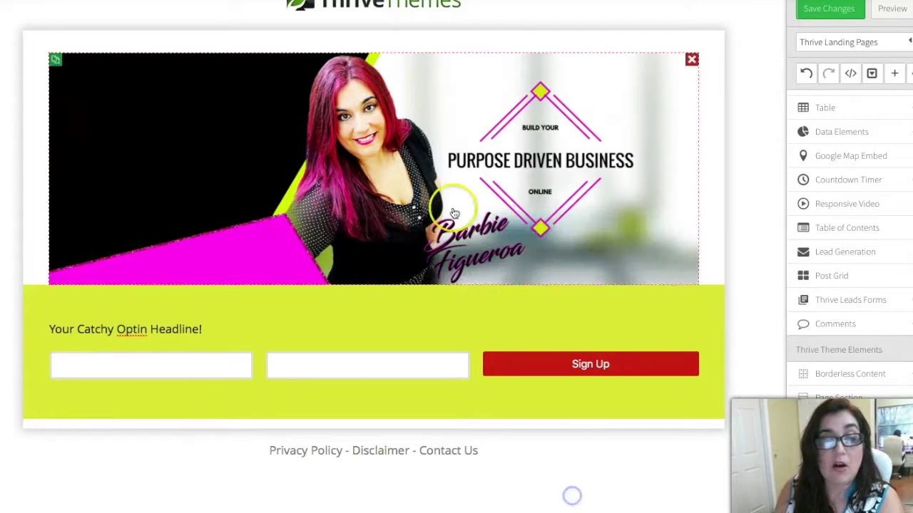
{"action": "left_click", "coordinate": [336, 367]}
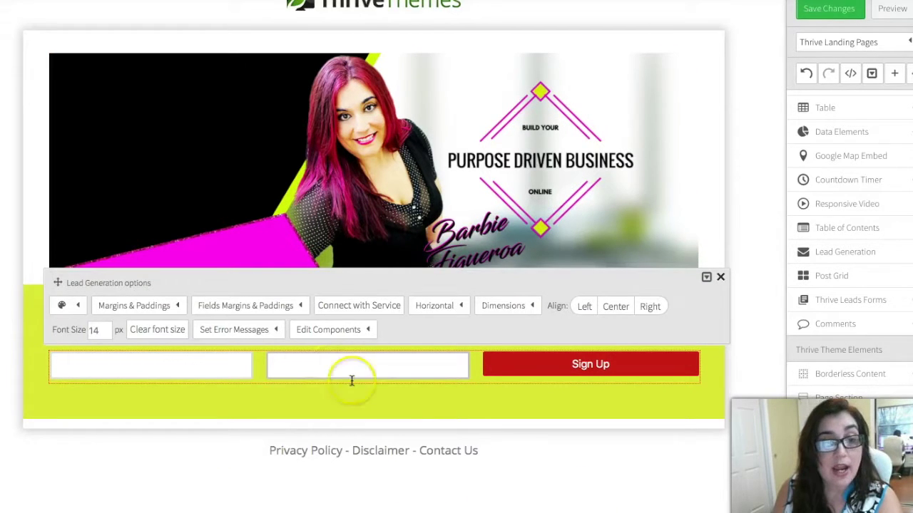
- Connect the signup form to an AWeber list via API and show the Name field
{"action": "left_click", "coordinate": [367, 305]}
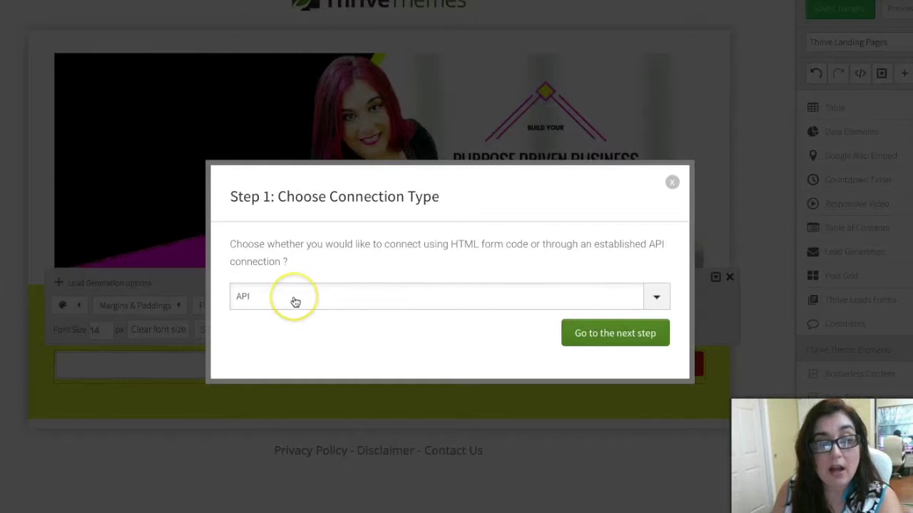
{"action": "left_click", "coordinate": [640, 335]}
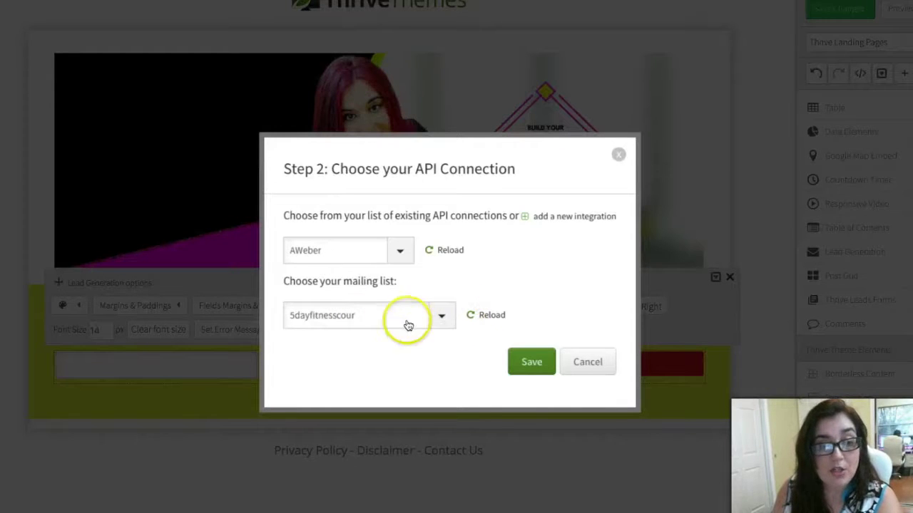
{"action": "left_click", "coordinate": [445, 318]}
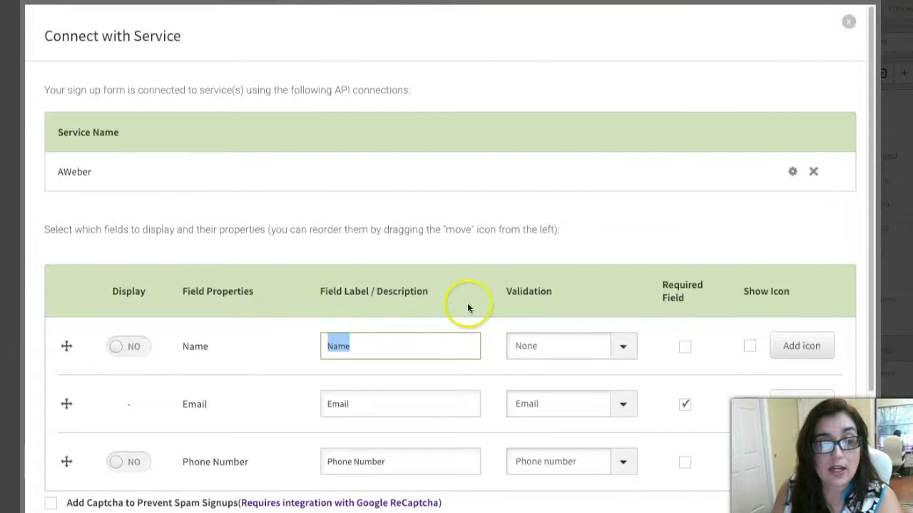
{"action": "scroll", "coordinate": [534, 346], "scroll_direction": "down", "scroll_amount": 3}
{"action": "scroll", "coordinate": [536, 345], "scroll_direction": "up", "scroll_amount": 1}
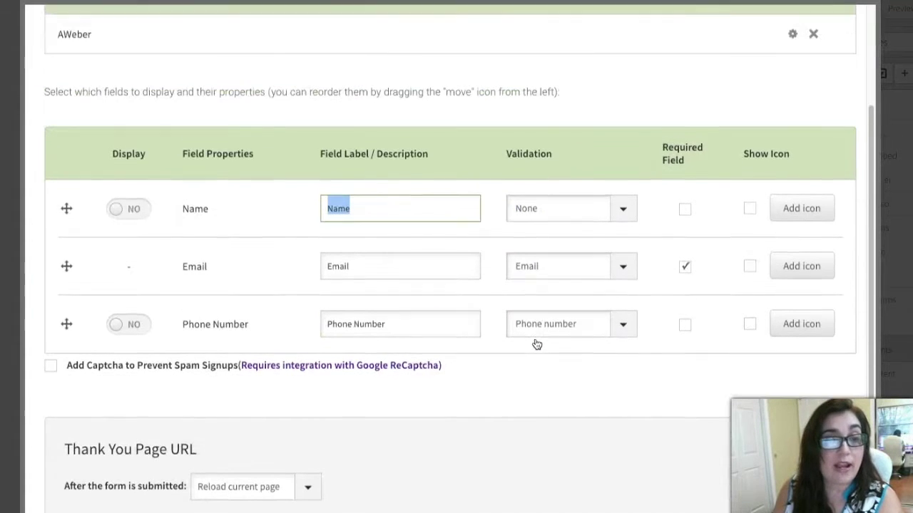
{"action": "left_click", "coordinate": [142, 216]}
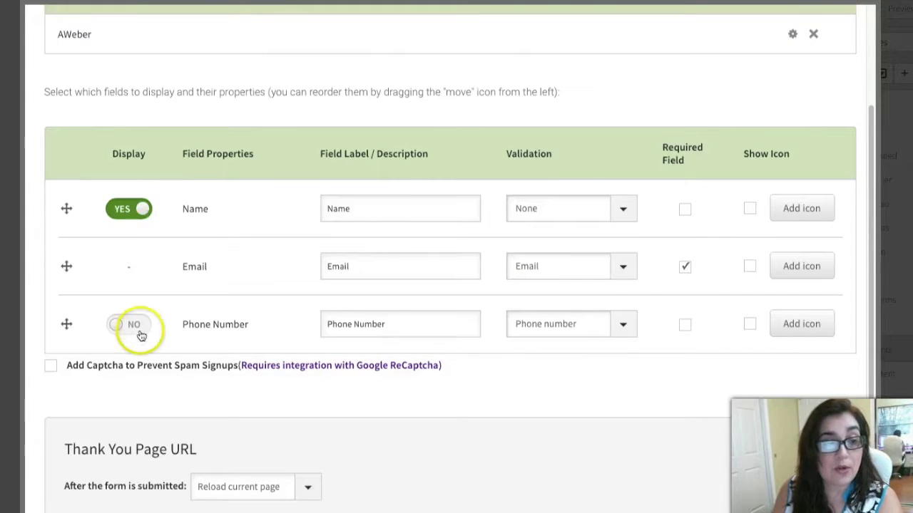
- Set the form's Thank You Page action to Redirect to URL
{"action": "scroll", "coordinate": [190, 340], "scroll_direction": "down", "scroll_amount": 1}
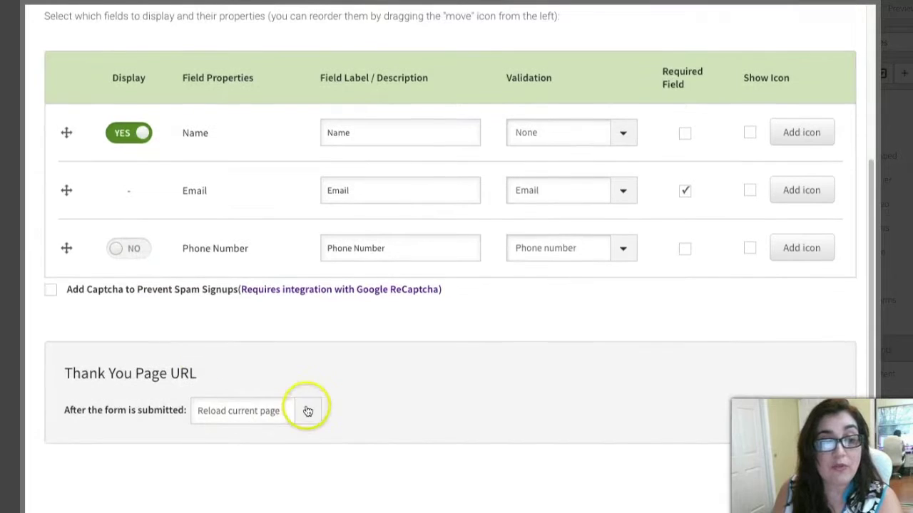
{"action": "left_click", "coordinate": [306, 409]}
{"action": "left_click", "coordinate": [271, 426]}
{"action": "left_click", "coordinate": [379, 415]}
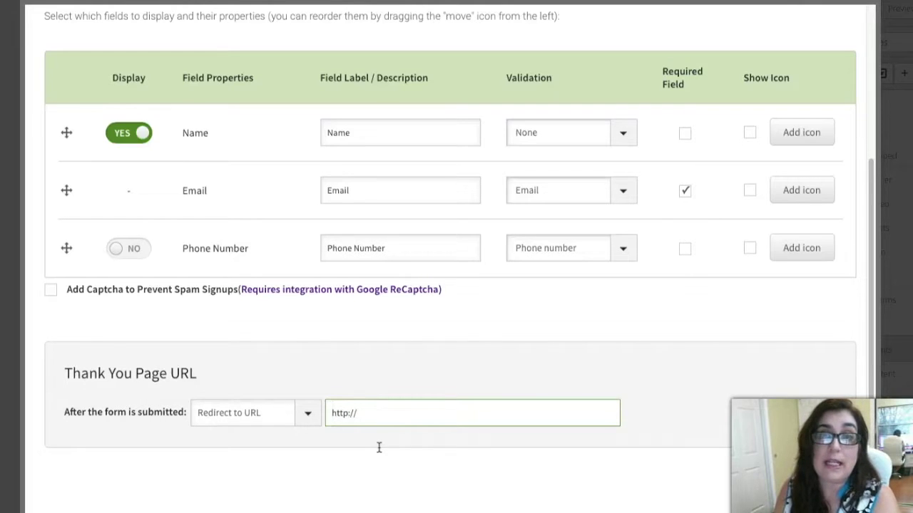
{"action": "left_click", "coordinate": [251, 413]}
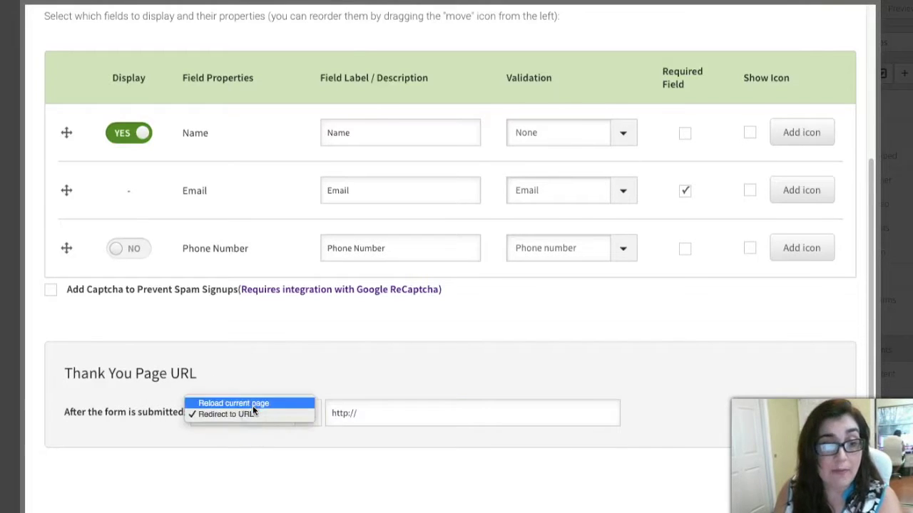